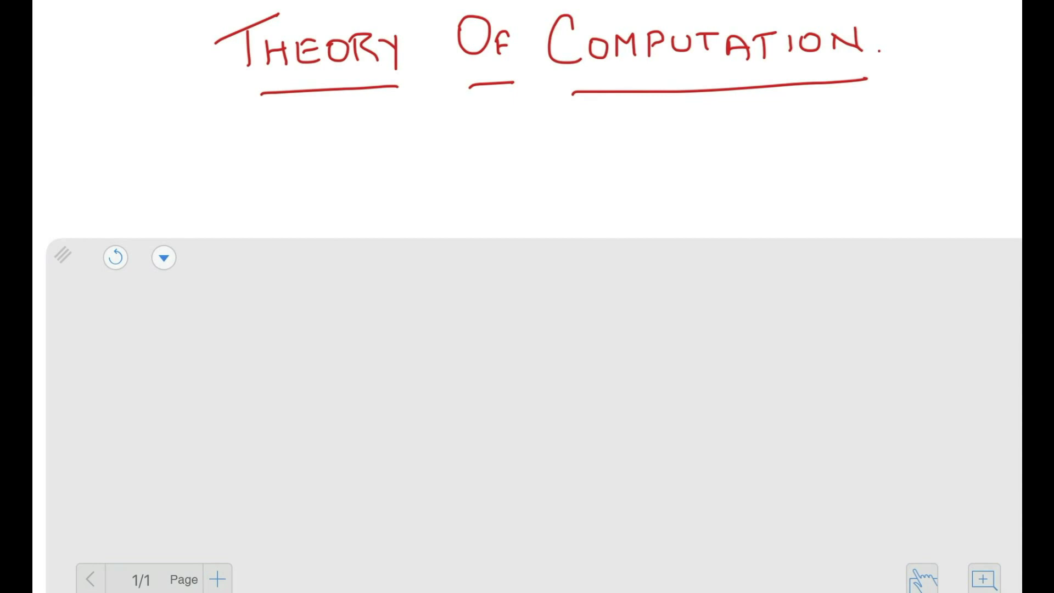
Step: Handwrite 'Theory' in black ink below the title, with 'Voglio' to its right
{"action": "mouse_move", "coordinate": [165, 154]}
{"action": "left_mouse_down"}
{"action": "mouse_move", "coordinate": [168, 184]}
{"action": "mouse_move", "coordinate": [177, 140]}
{"action": "mouse_move", "coordinate": [203, 183]}
{"action": "mouse_move", "coordinate": [264, 163]}
{"action": "mouse_move", "coordinate": [269, 198]}
{"action": "left_mouse_up"}
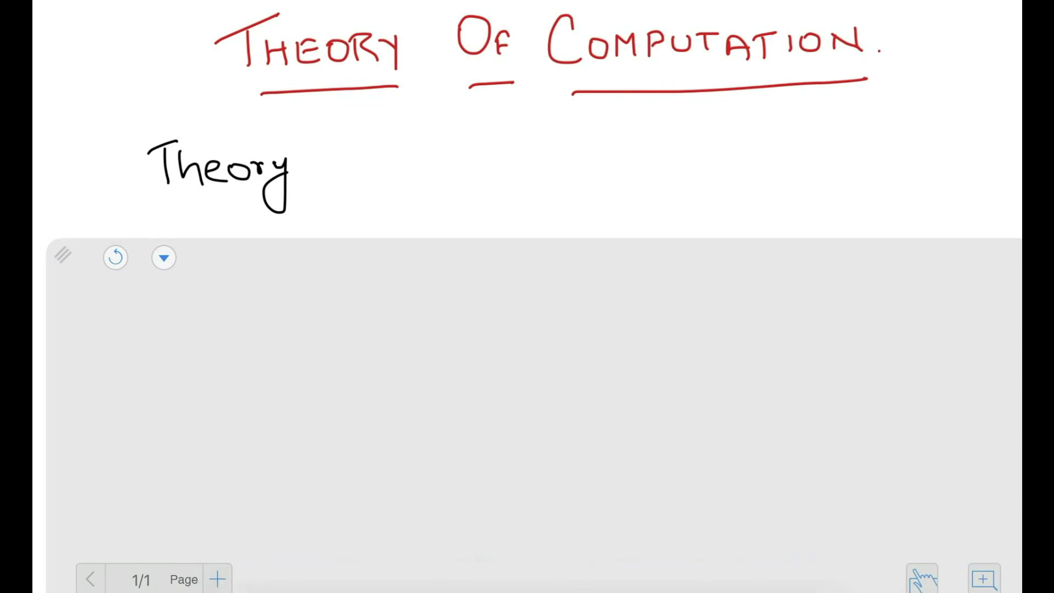
{"action": "mouse_move", "coordinate": [393, 140]}
{"action": "left_mouse_down"}
{"action": "mouse_move", "coordinate": [419, 163]}
{"action": "mouse_move", "coordinate": [420, 127]}
{"action": "mouse_move", "coordinate": [441, 201]}
{"action": "left_mouse_up"}
{"action": "left_click_drag", "start_coordinate": [470, 140], "coordinate": [479, 175]}
{"action": "mouse_move", "coordinate": [486, 161]}
{"action": "left_mouse_down"}
{"action": "mouse_move", "coordinate": [487, 175]}
{"action": "mouse_move", "coordinate": [504, 159]}
{"action": "left_mouse_up"}
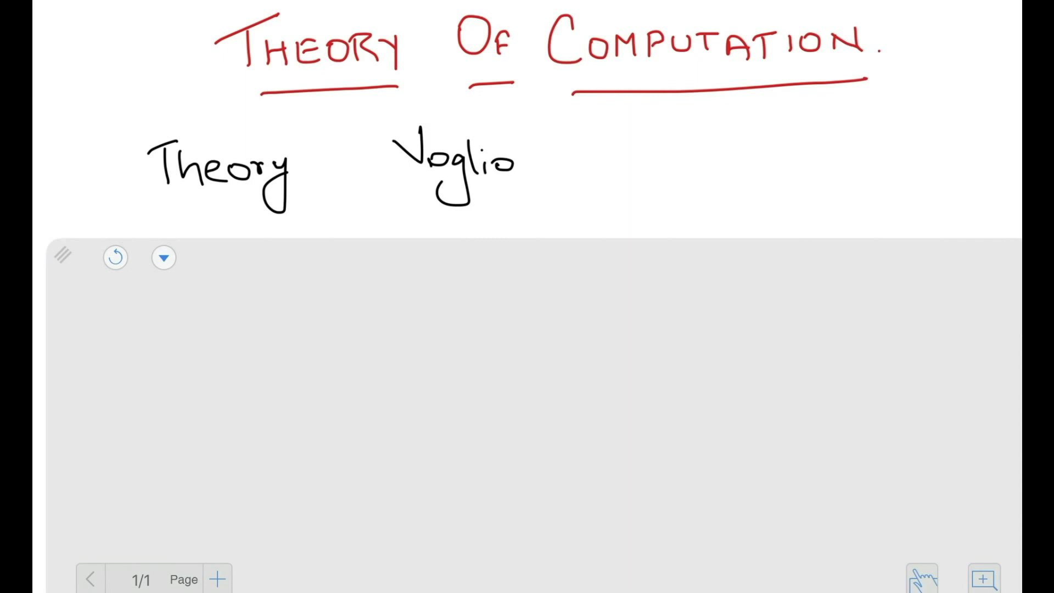
Step: Underline 'Voglio', handwrite 'Th3ory' beside it, and underline the '3' in 'Th3ory'
{"action": "left_click_drag", "start_coordinate": [411, 191], "coordinate": [520, 177]}
{"action": "mouse_move", "coordinate": [635, 145]}
{"action": "left_mouse_down"}
{"action": "mouse_move", "coordinate": [636, 175]}
{"action": "mouse_move", "coordinate": [658, 134]}
{"action": "mouse_move", "coordinate": [670, 174]}
{"action": "left_mouse_up"}
{"action": "mouse_move", "coordinate": [678, 139]}
{"action": "left_mouse_down"}
{"action": "mouse_move", "coordinate": [686, 170]}
{"action": "mouse_move", "coordinate": [744, 147]}
{"action": "mouse_move", "coordinate": [764, 179]}
{"action": "mouse_move", "coordinate": [740, 175]}
{"action": "left_mouse_up"}
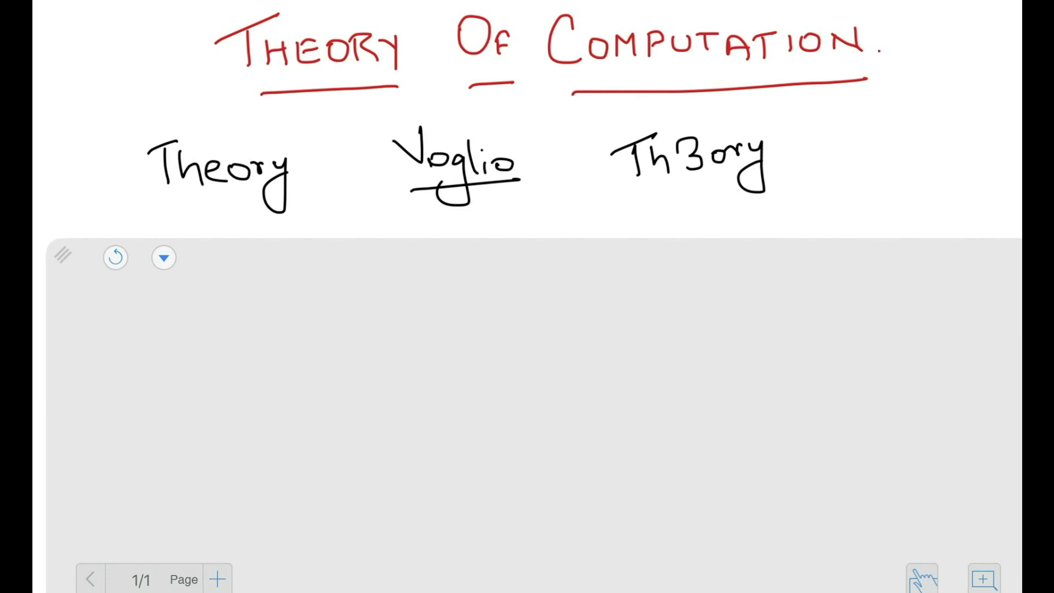
{"action": "left_click_drag", "start_coordinate": [683, 177], "coordinate": [707, 180]}
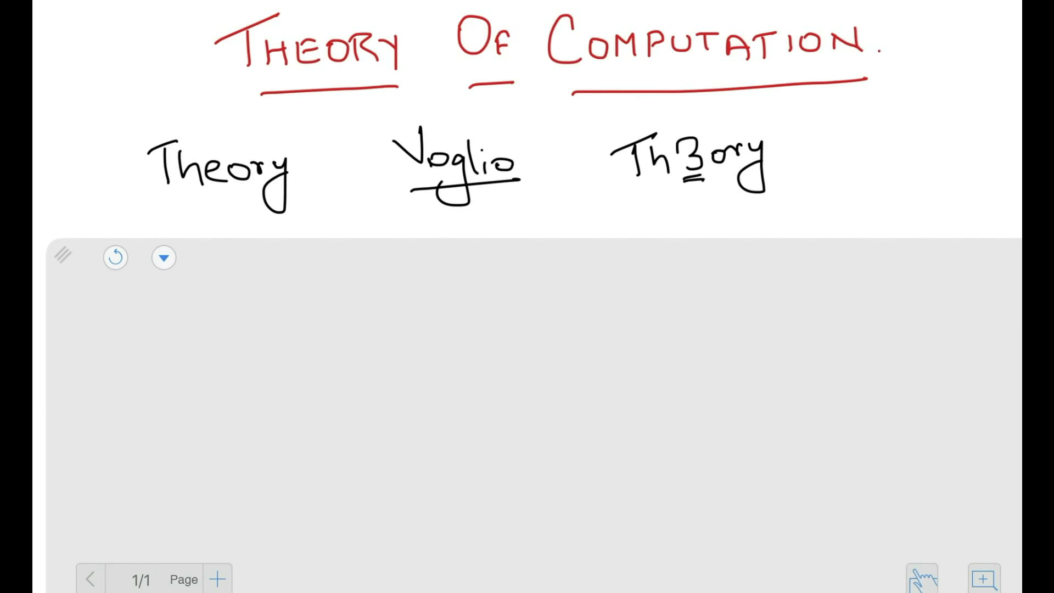